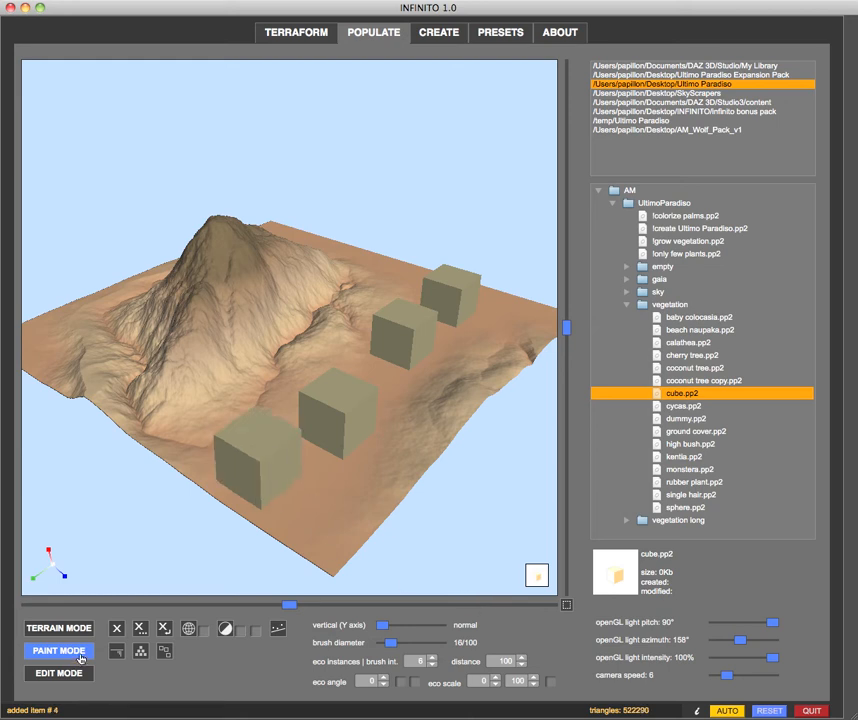
- Switch to edit mode and pick individual cubes, ending with the cube second from the far end selected
{"action": "middle_click_drag", "start_coordinate": [345, 463], "coordinate": [309, 474]}
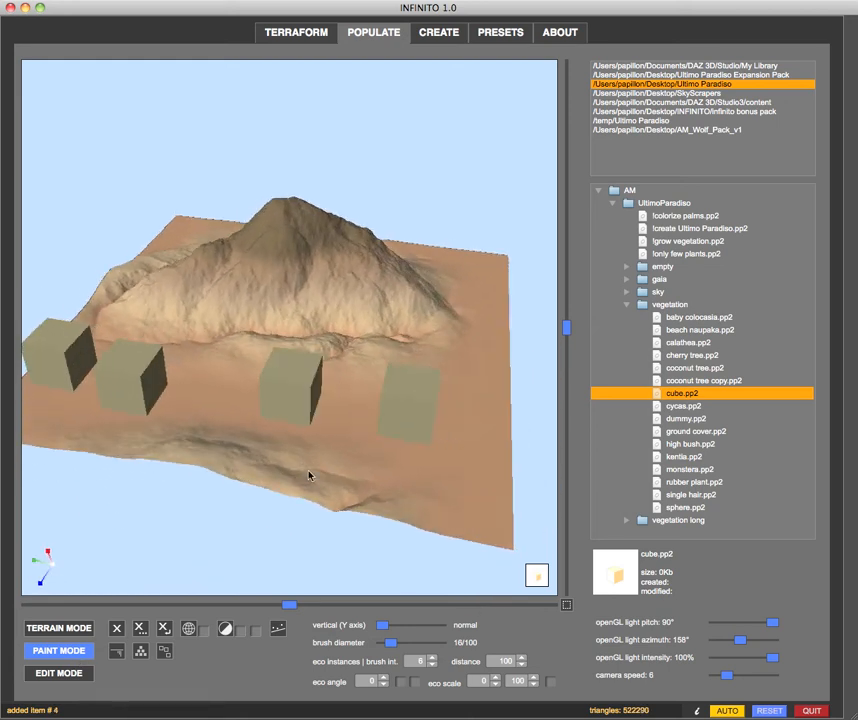
{"action": "left_click", "coordinate": [38, 674]}
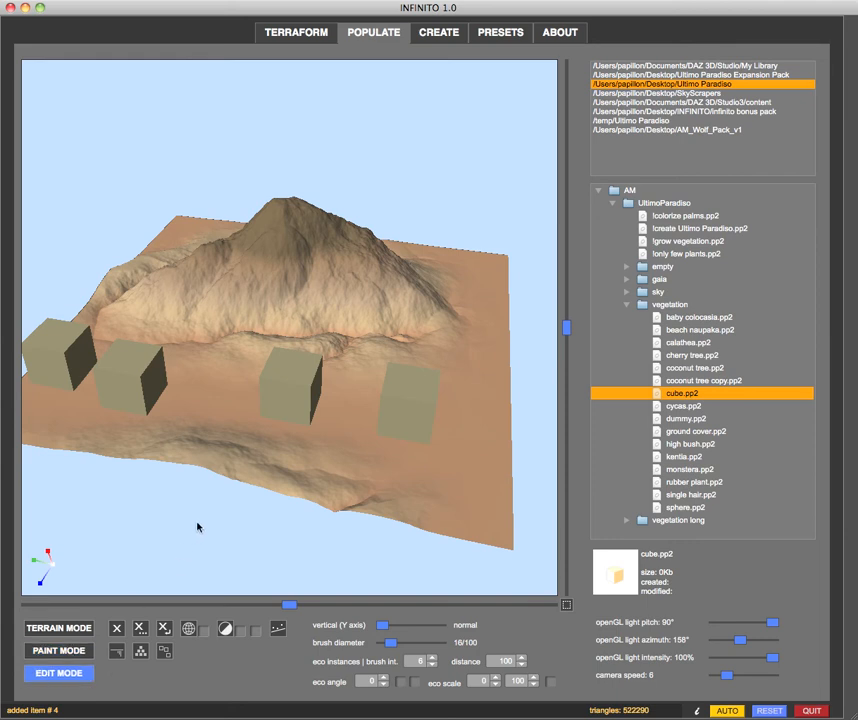
{"action": "middle_click_drag", "start_coordinate": [153, 574], "coordinate": [159, 527]}
{"action": "left_click", "coordinate": [462, 315]}
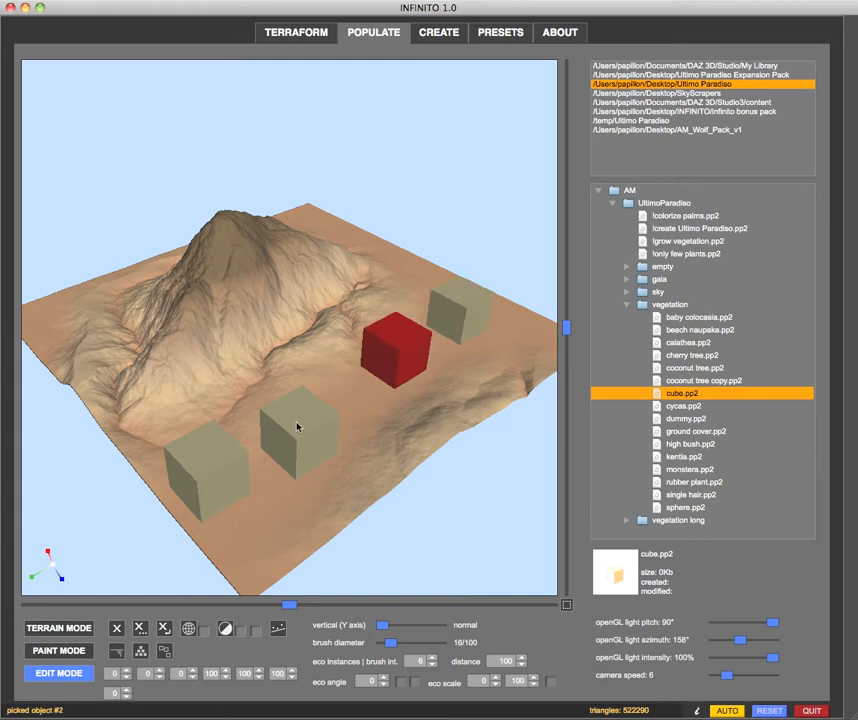
{"action": "left_click", "coordinate": [265, 440]}
{"action": "left_click", "coordinate": [197, 474]}
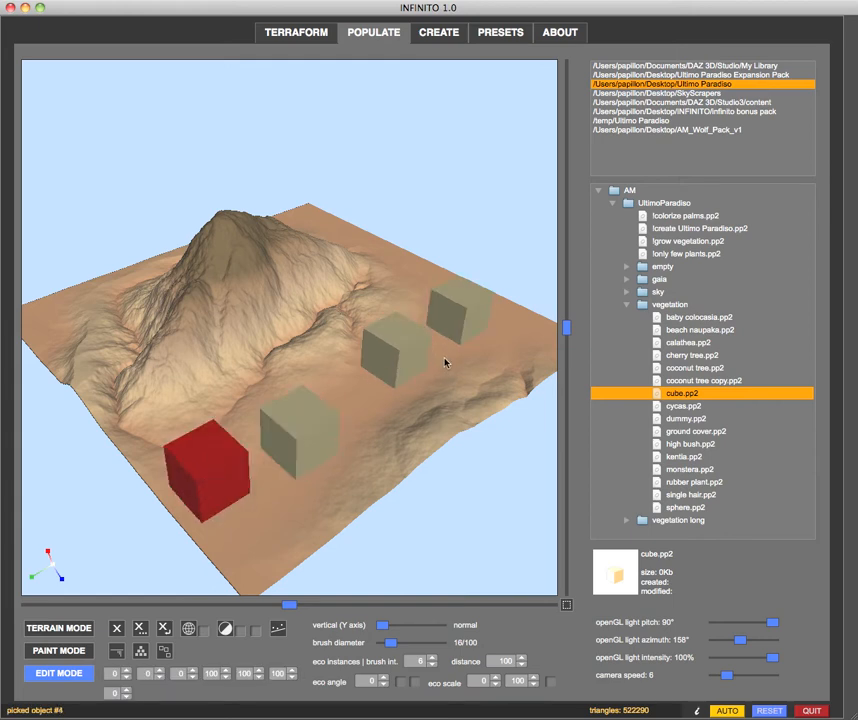
{"action": "left_click", "coordinate": [393, 341]}
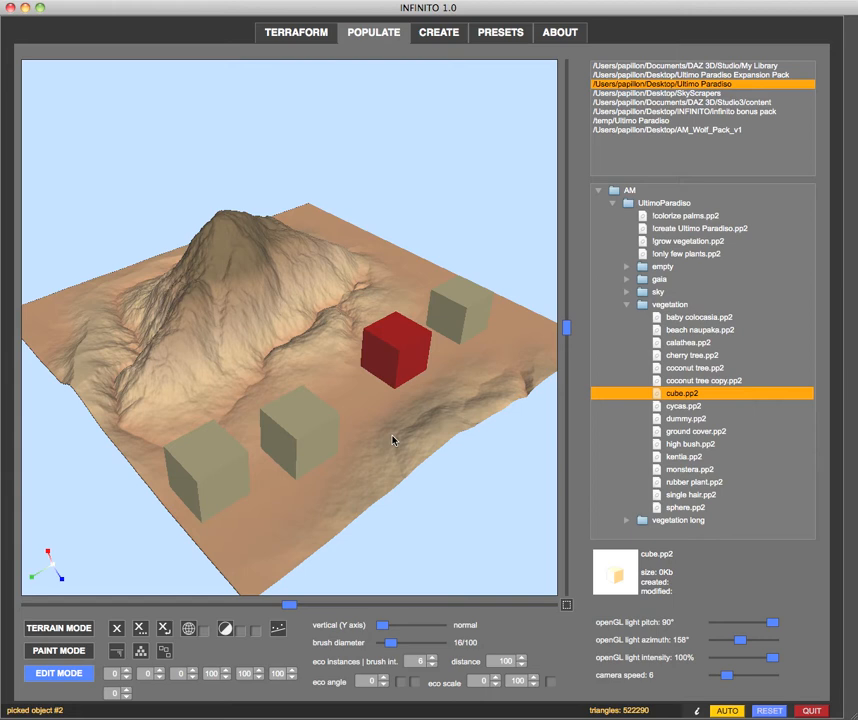
- Move the selected cube from the row across the terrain onto the mountain's summit
{"action": "left_click_drag", "start_coordinate": [393, 380], "coordinate": [222, 244]}
{"action": "left_click_drag", "start_coordinate": [168, 316], "coordinate": [203, 316]}
{"action": "left_click_drag", "start_coordinate": [278, 285], "coordinate": [250, 286]}
{"action": "left_click_drag", "start_coordinate": [190, 397], "coordinate": [278, 400]}
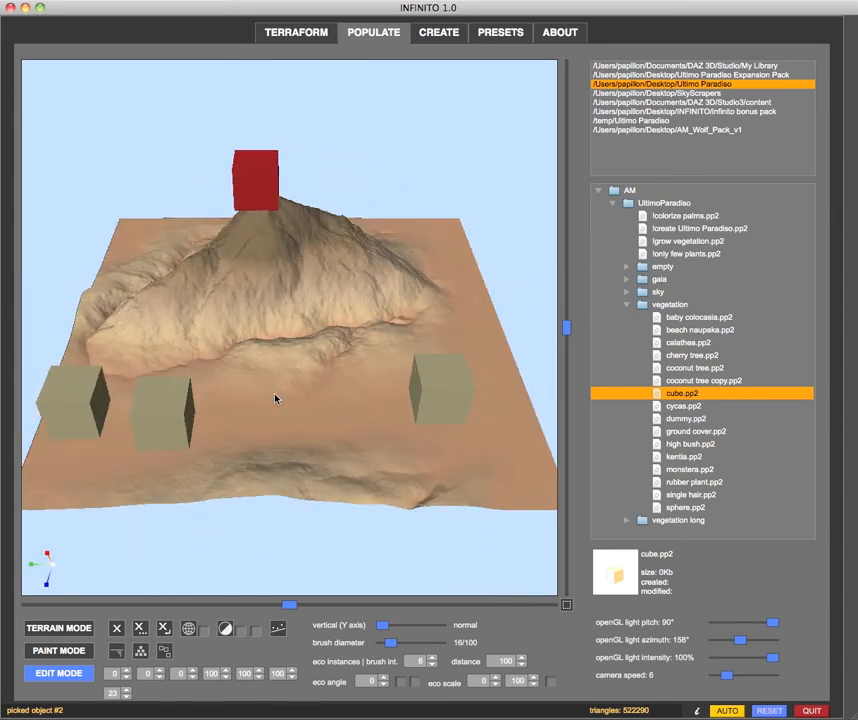
{"action": "left_click_drag", "start_coordinate": [257, 352], "coordinate": [383, 385]}
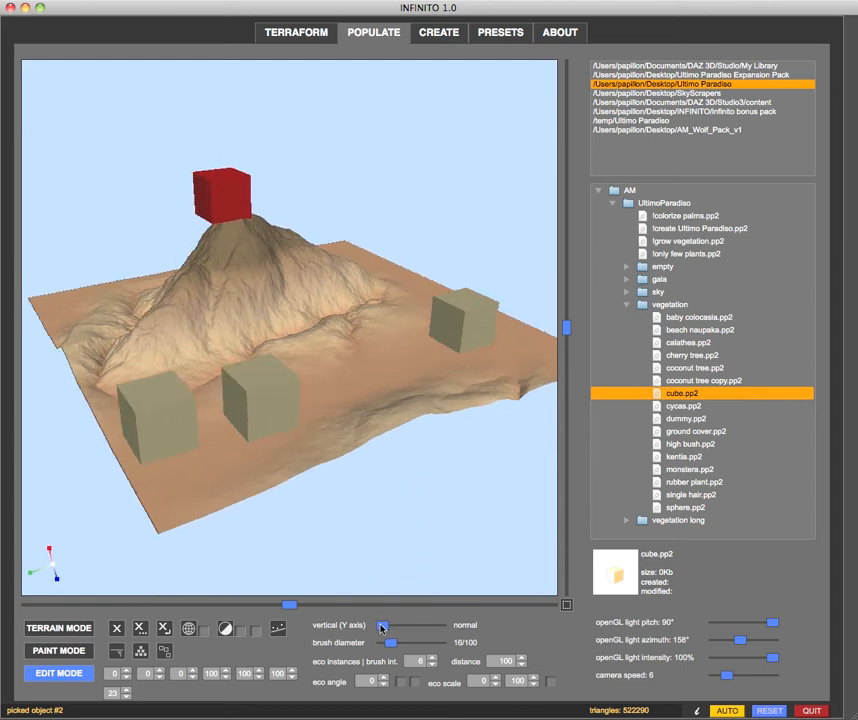
- Set the vertical axis alignment fully to normal and reposition the two farthest cubes in the row, bringing one back from the summit
{"action": "left_click_drag", "start_coordinate": [381, 627], "coordinate": [441, 626]}
{"action": "left_click_drag", "start_coordinate": [220, 202], "coordinate": [364, 379]}
{"action": "mouse_move", "coordinate": [452, 340]}
{"action": "left_mouse_down"}
{"action": "mouse_move", "coordinate": [360, 290]}
{"action": "mouse_move", "coordinate": [220, 255]}
{"action": "mouse_move", "coordinate": [195, 280]}
{"action": "mouse_move", "coordinate": [219, 288]}
{"action": "mouse_move", "coordinate": [308, 270]}
{"action": "mouse_move", "coordinate": [370, 278]}
{"action": "mouse_move", "coordinate": [417, 301]}
{"action": "mouse_move", "coordinate": [452, 355]}
{"action": "left_mouse_up"}
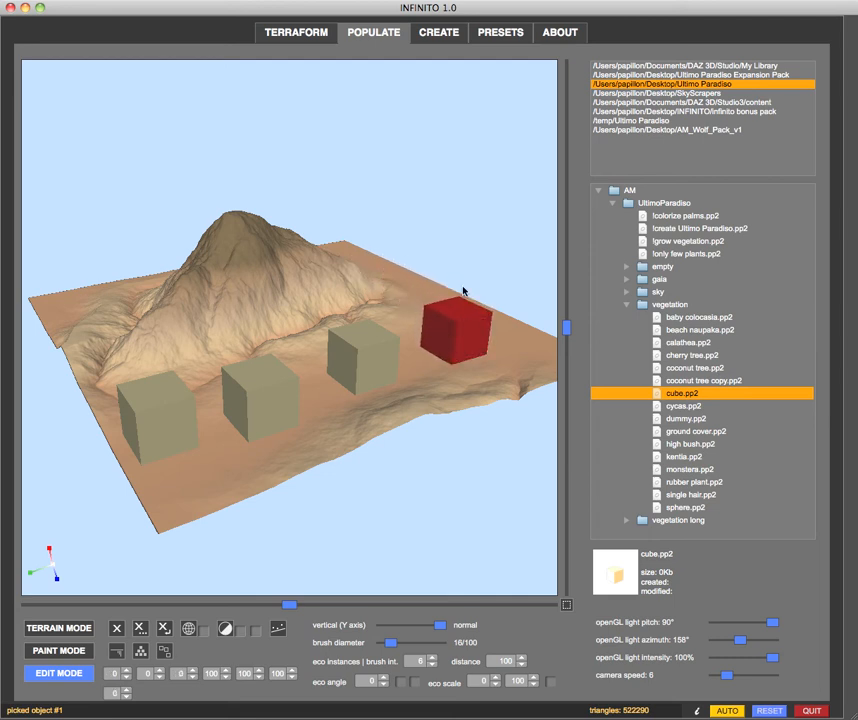
{"action": "left_click", "coordinate": [428, 192]}
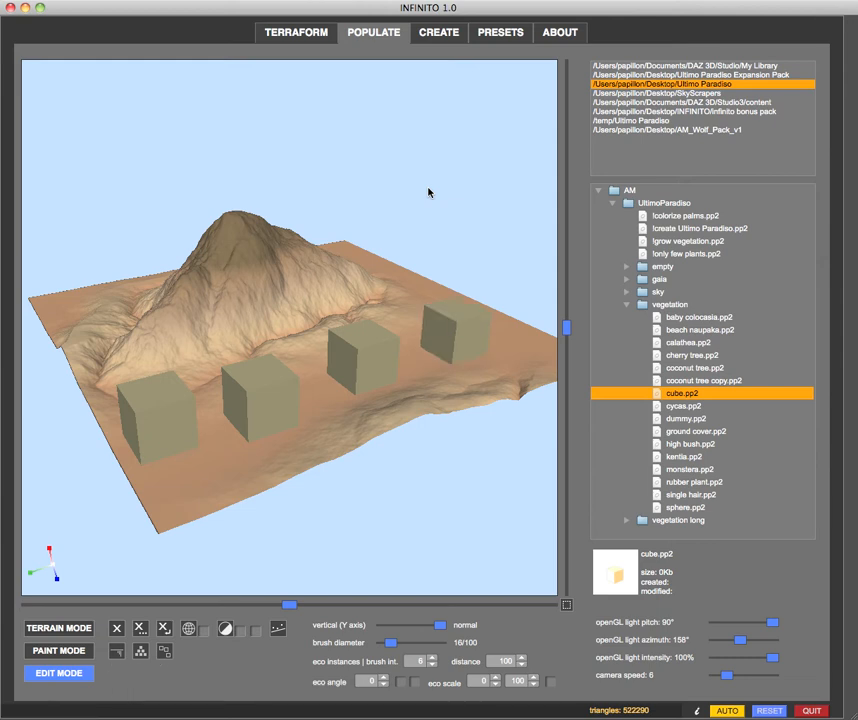
- Place a coconut tree in front of the cubes and move it in edit mode onto the mountain's slope
{"action": "double_click", "coordinate": [662, 368]}
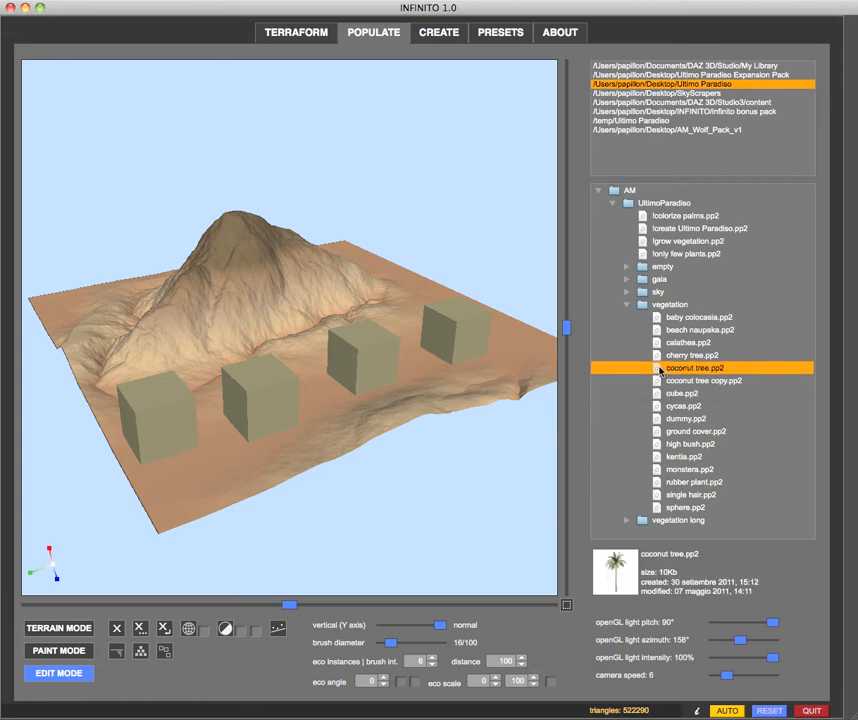
{"action": "left_click", "coordinate": [220, 475]}
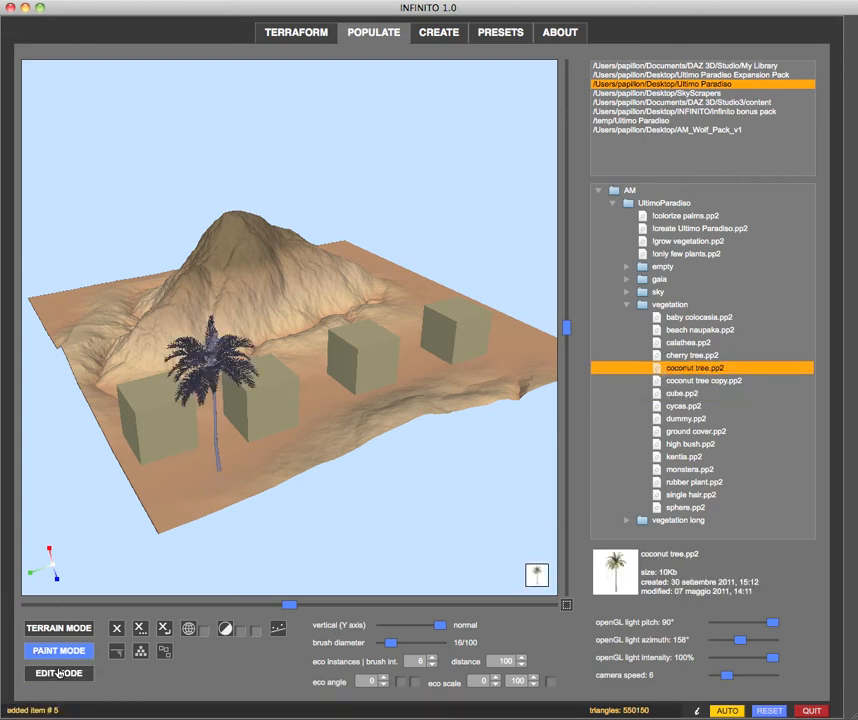
{"action": "left_click", "coordinate": [59, 674]}
{"action": "left_click", "coordinate": [220, 474]}
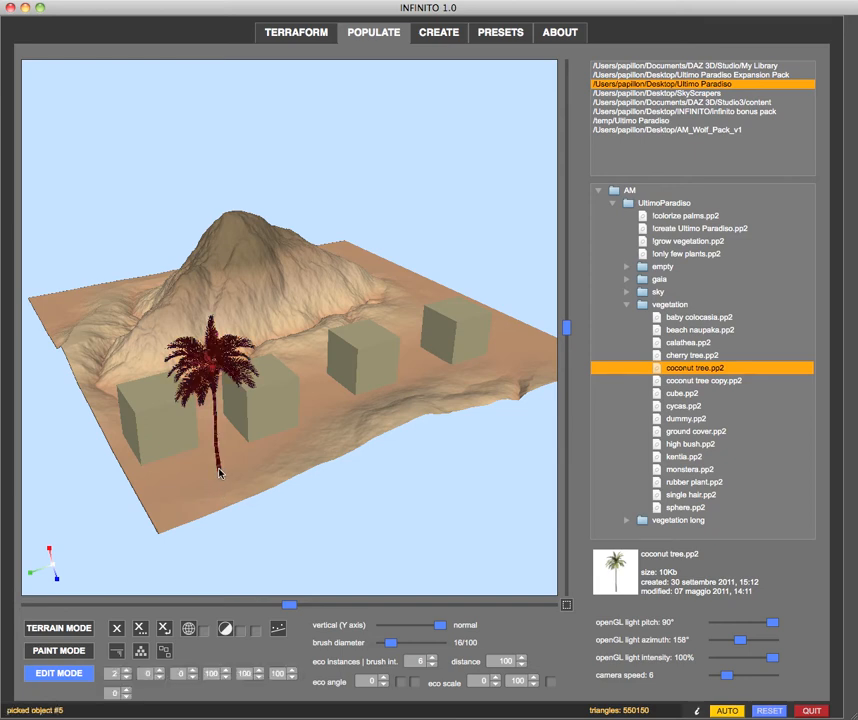
{"action": "left_click_drag", "start_coordinate": [220, 474], "coordinate": [163, 300]}
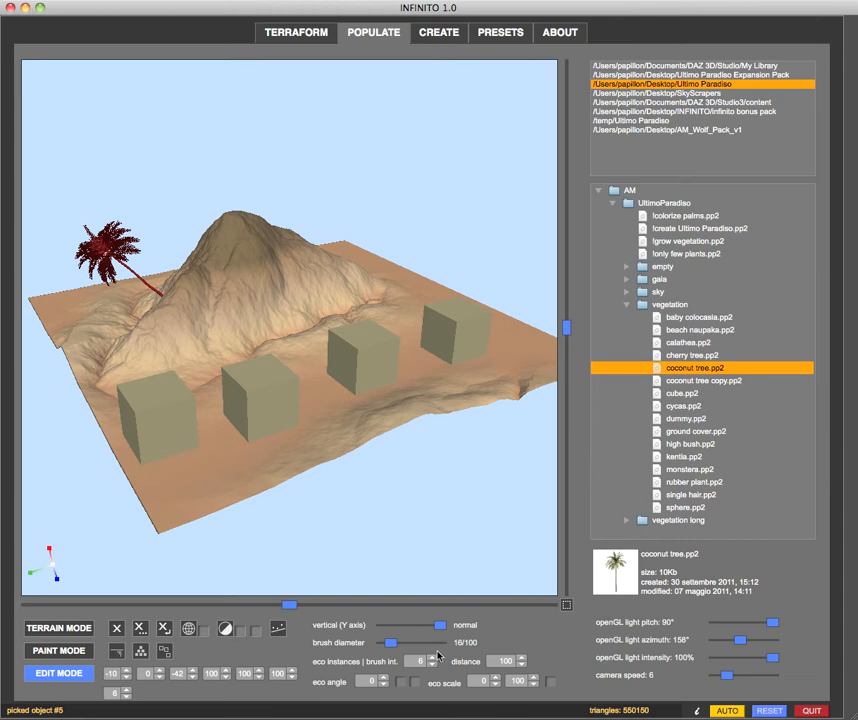
- Set the vertical axis alignment about halfway to normal, move the palm onto the summit and deselect it
{"action": "left_click_drag", "start_coordinate": [440, 625], "coordinate": [413, 634]}
{"action": "left_click_drag", "start_coordinate": [168, 305], "coordinate": [234, 215]}
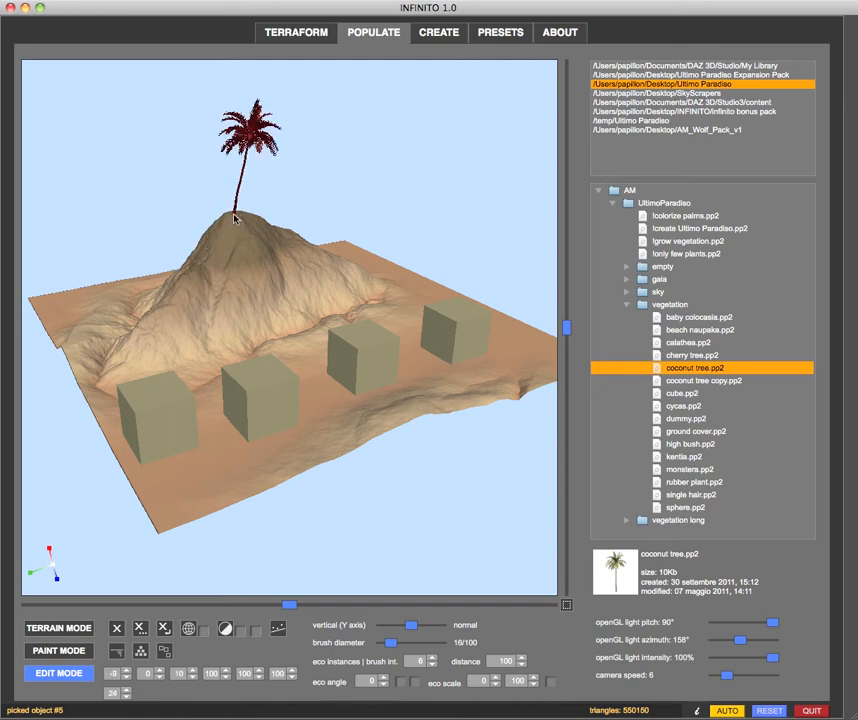
{"action": "left_click", "coordinate": [378, 113]}
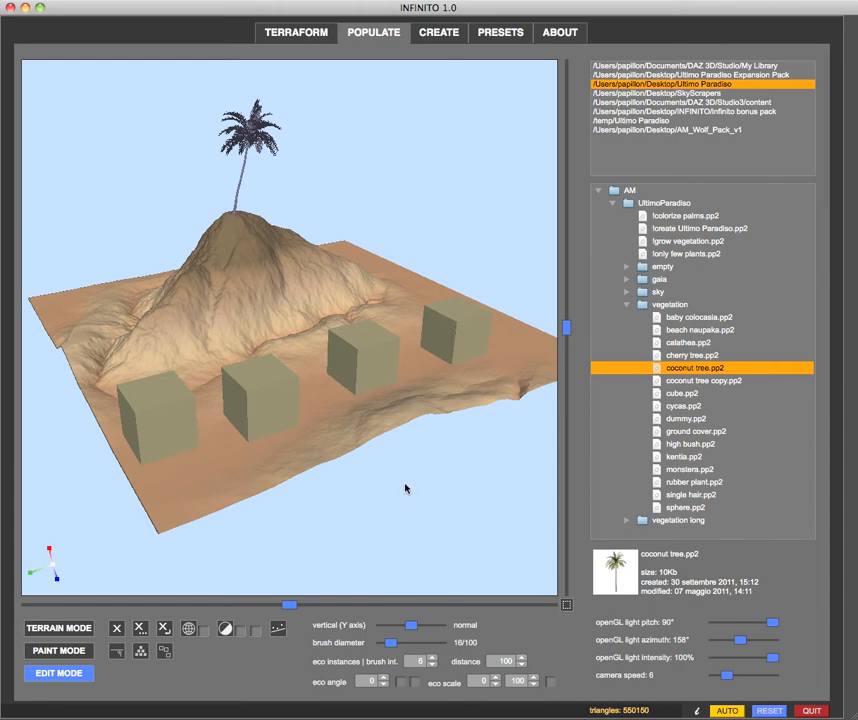
- Select the cube second from the far end, rotate it 45° about X and reset the angle to 0
{"action": "left_click", "coordinate": [357, 362]}
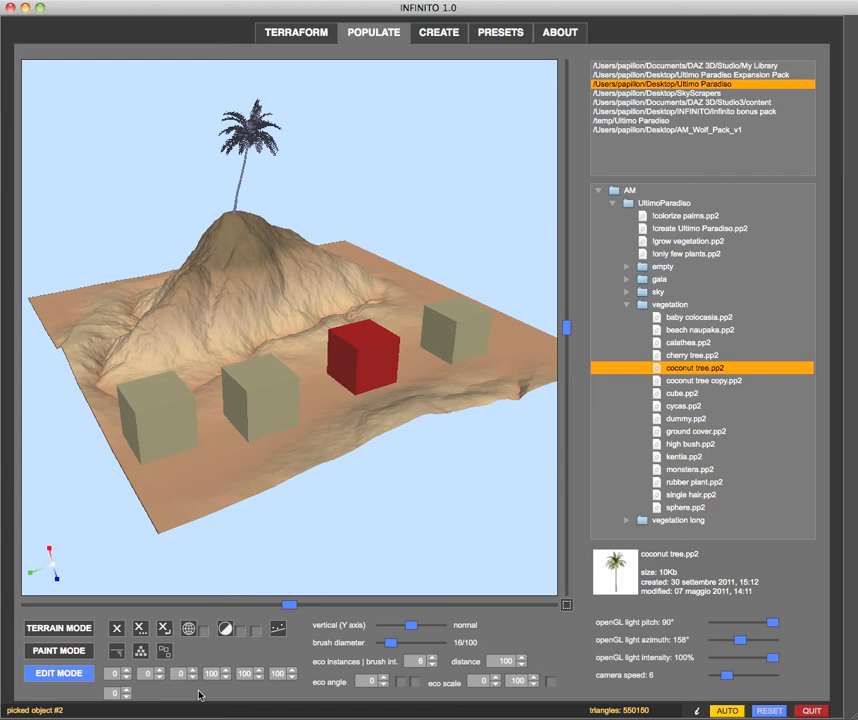
{"action": "left_click", "coordinate": [110, 675]}
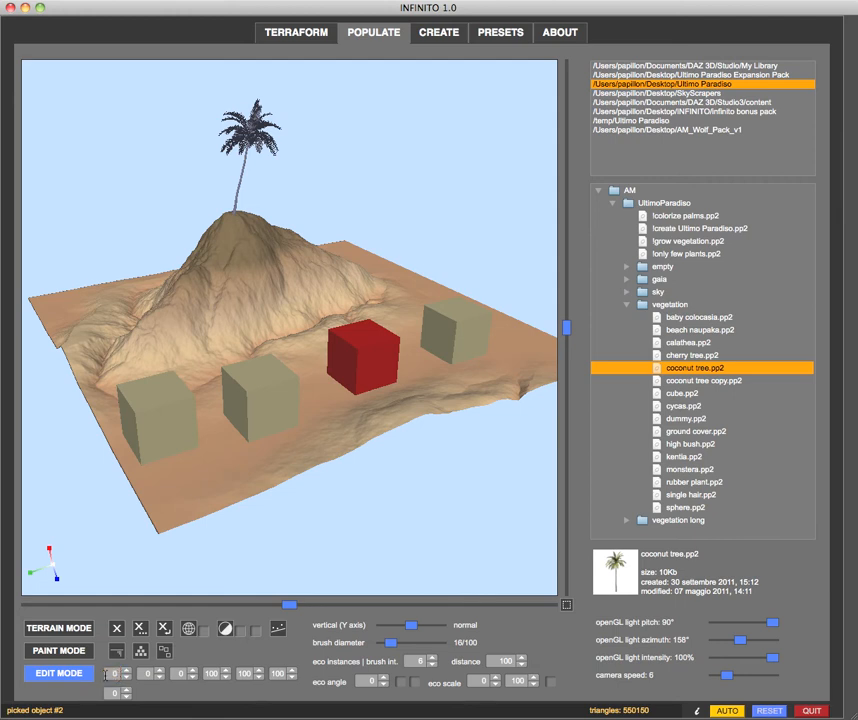
{"action": "left_click", "coordinate": [112, 675]}
{"action": "type", "text": "45"}
{"action": "key", "text": "Return"}
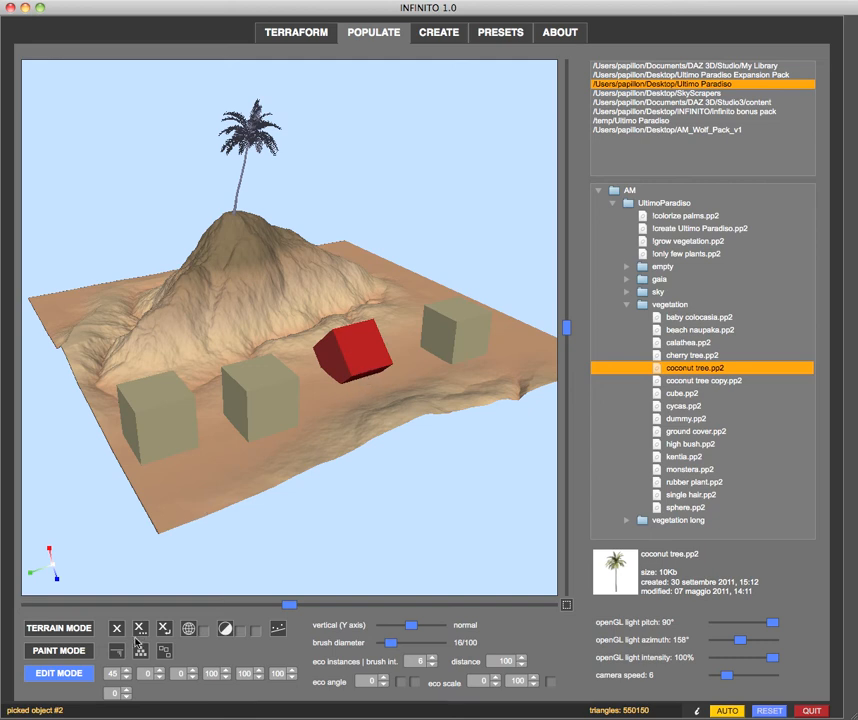
{"action": "left_click", "coordinate": [111, 675]}
{"action": "key", "text": "Return"}
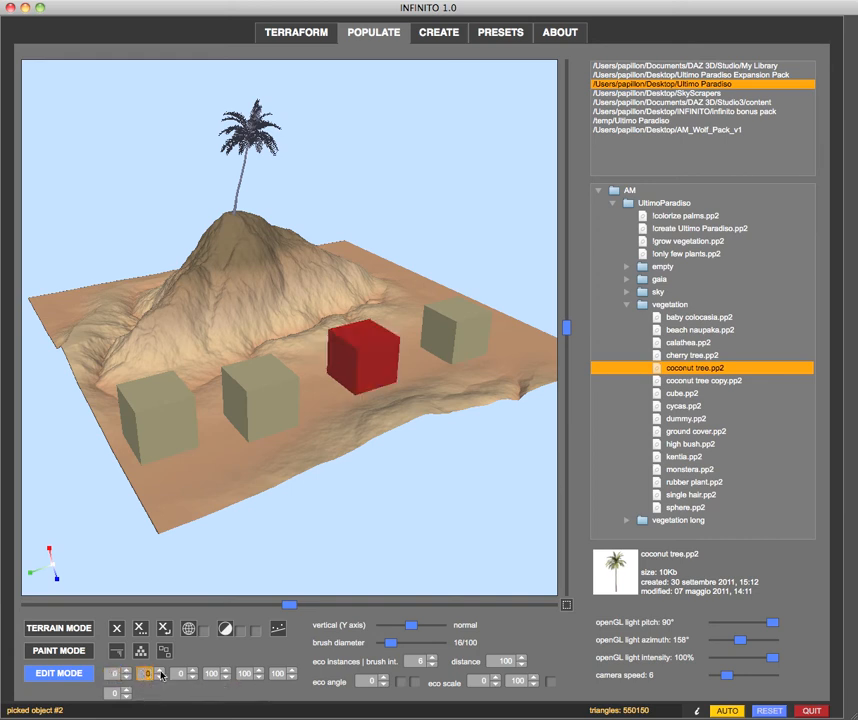
- Rotate the selected cube 45° about Y and reset that angle to 0
{"action": "key", "text": "Return"}
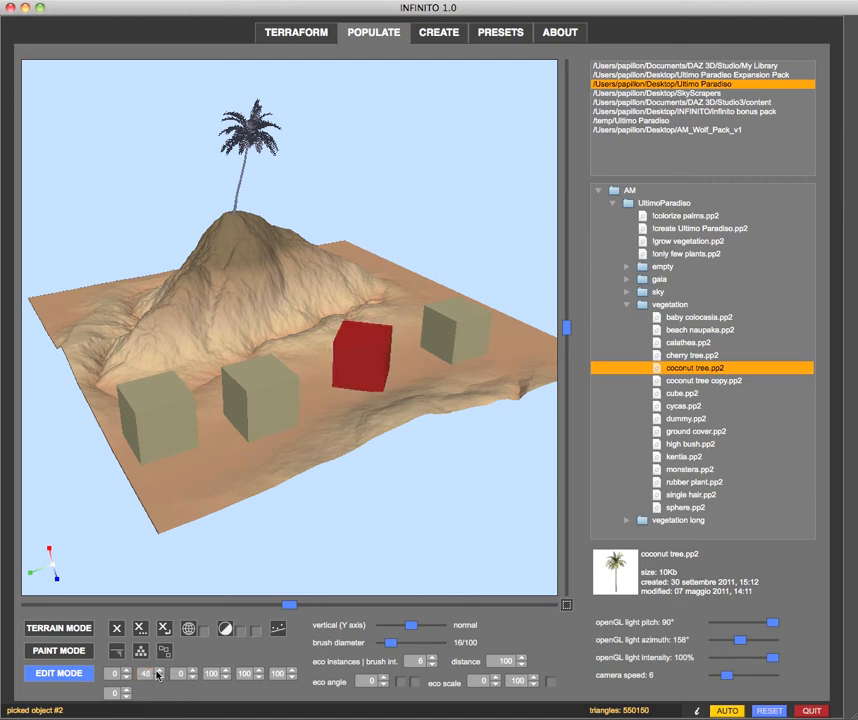
{"action": "type", "text": "0"}
{"action": "key", "text": "Return"}
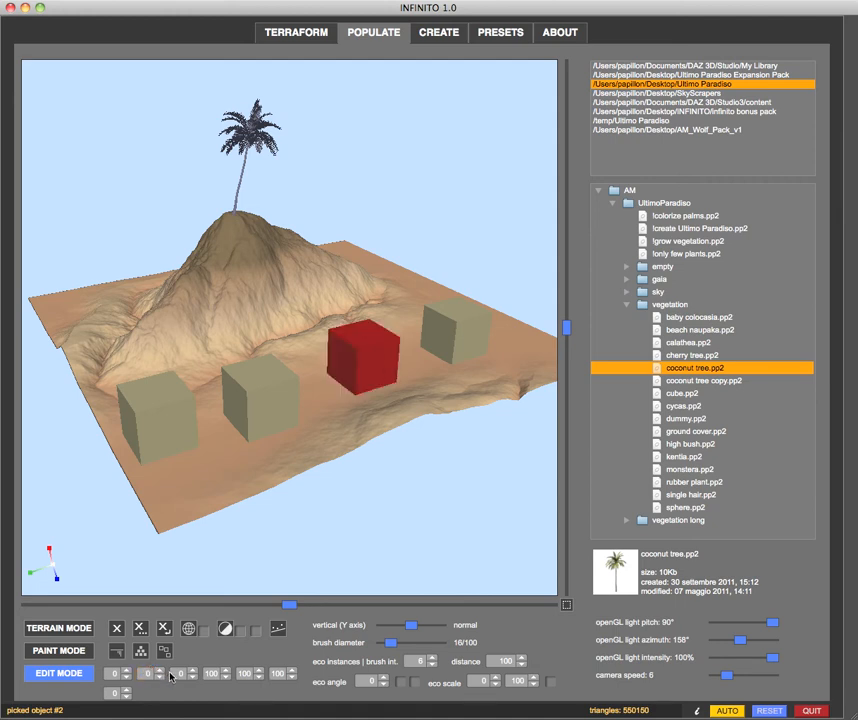
- Rotate the selected cube 45° about Z and reset that angle to 0
{"action": "left_click", "coordinate": [179, 673]}
{"action": "type", "text": "45"}
{"action": "key", "text": "Return"}
{"action": "key", "text": "Return"}
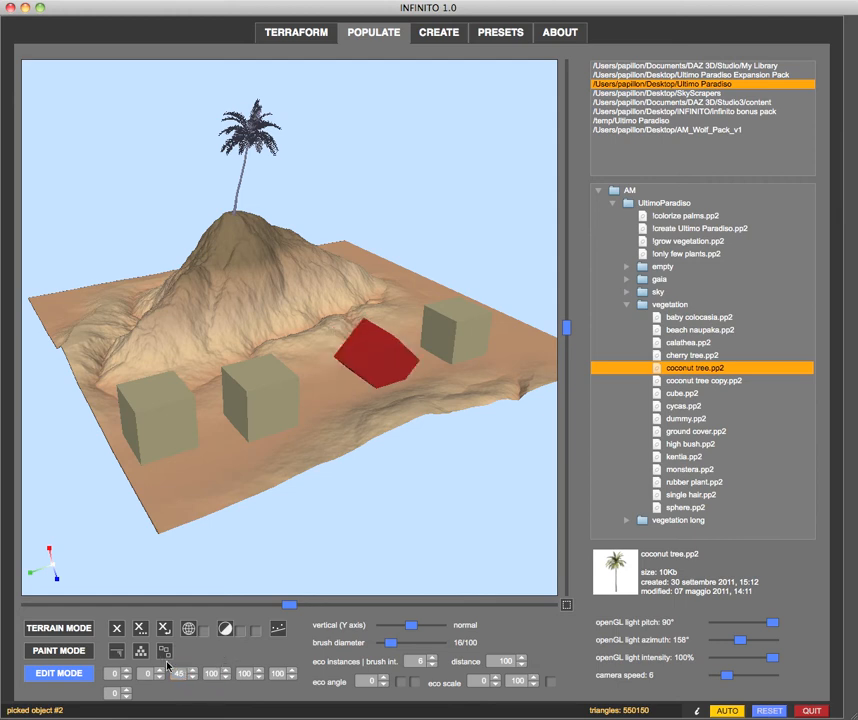
{"action": "type", "text": "0"}
{"action": "key", "text": "Return"}
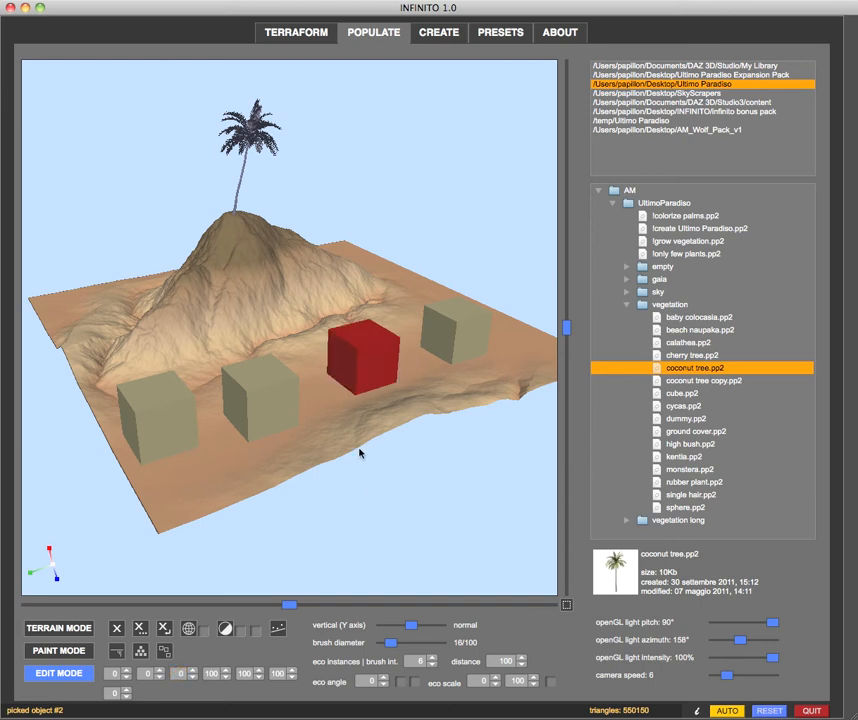
- Scale the selected cube to 150 on the X, Y and Z axes
{"action": "left_click", "coordinate": [213, 674]}
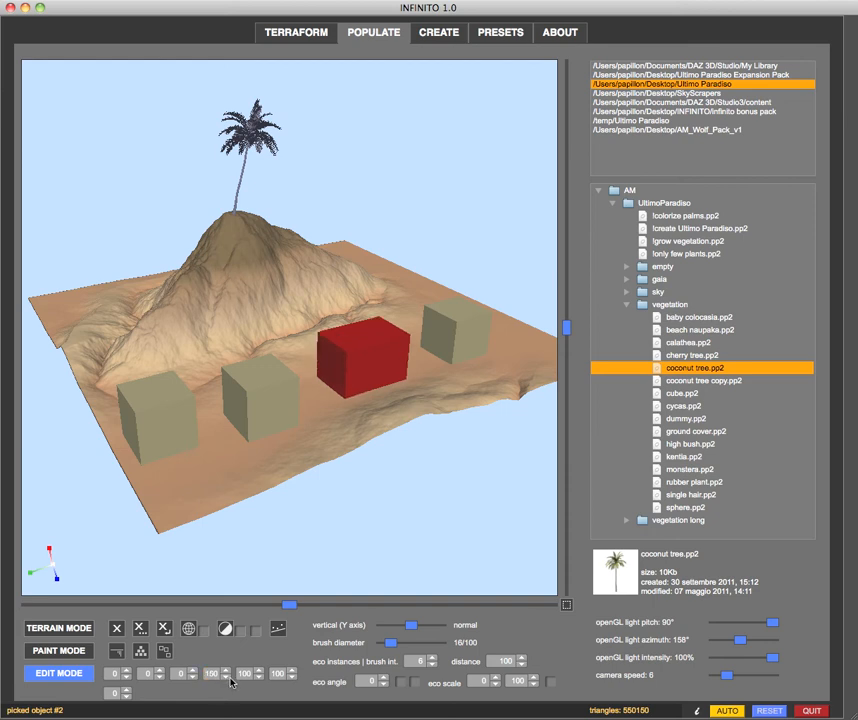
{"action": "left_click", "coordinate": [242, 675]}
{"action": "key", "text": "Return"}
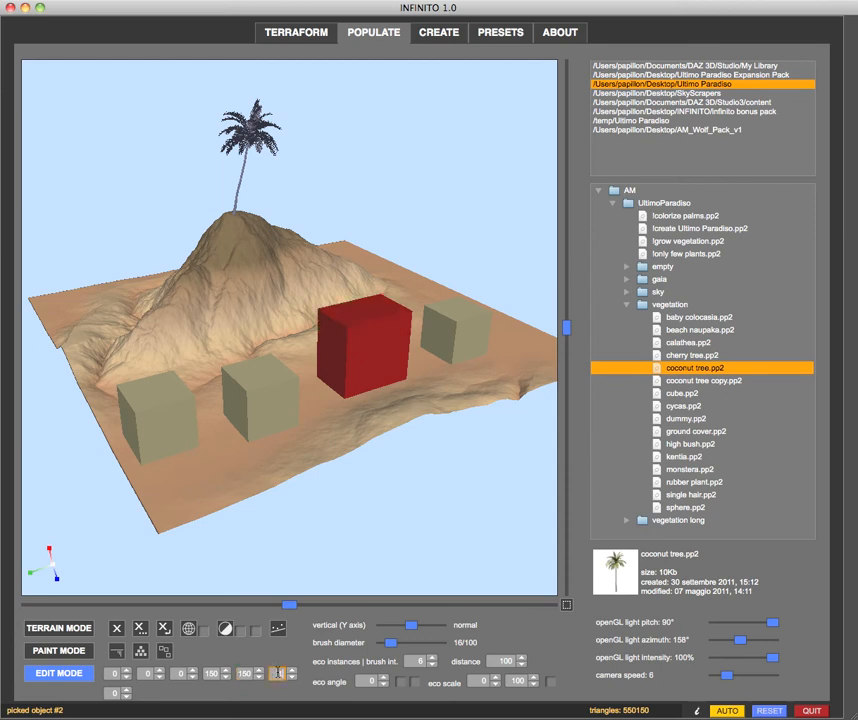
{"action": "key", "text": "Return"}
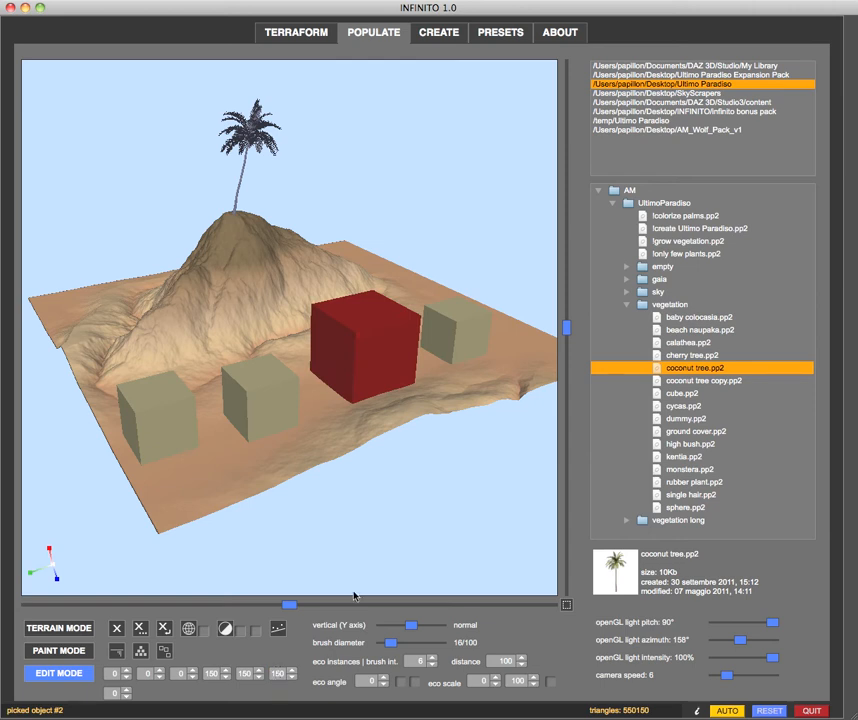
- Raise the enlarged cube above the terrain with a Y offset of 2, increased to 10
{"action": "key", "text": "Left"}
{"action": "key", "text": "Left"}
{"action": "key", "text": "Right"}
{"action": "key", "text": "Up"}
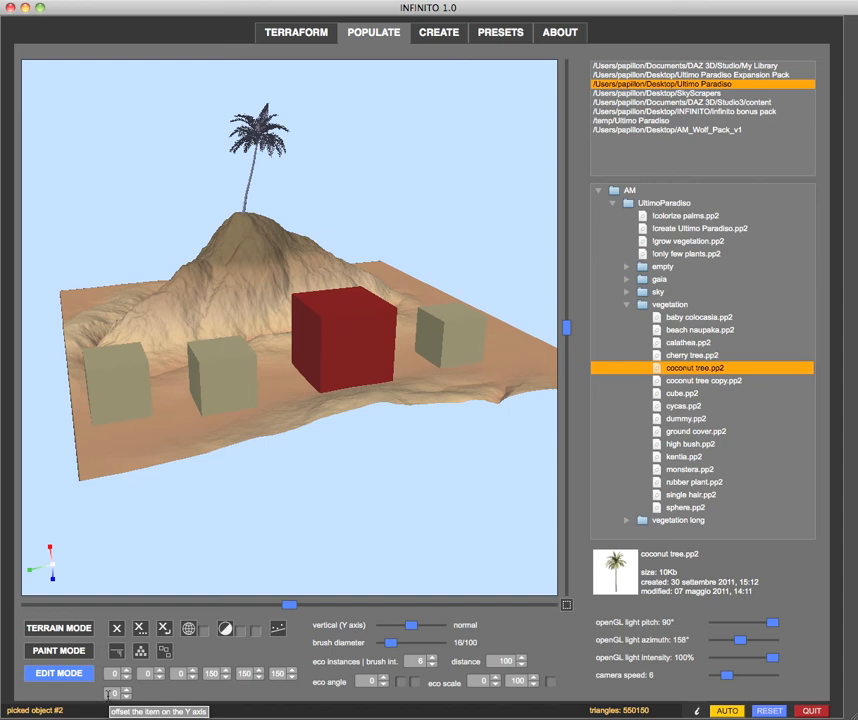
{"action": "left_click", "coordinate": [108, 692]}
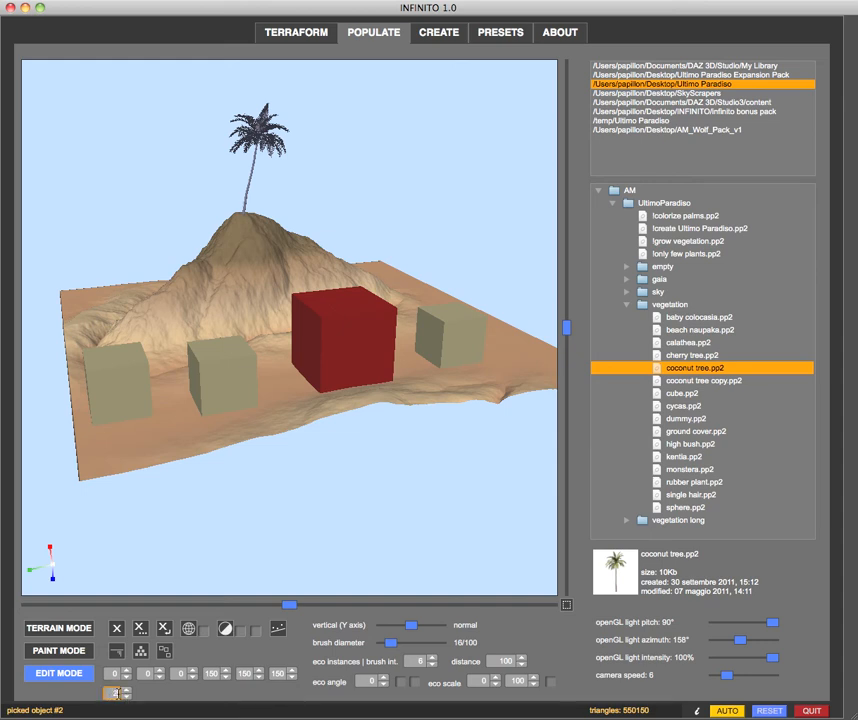
{"action": "key", "text": "Return"}
{"action": "left_click", "coordinate": [115, 692]}
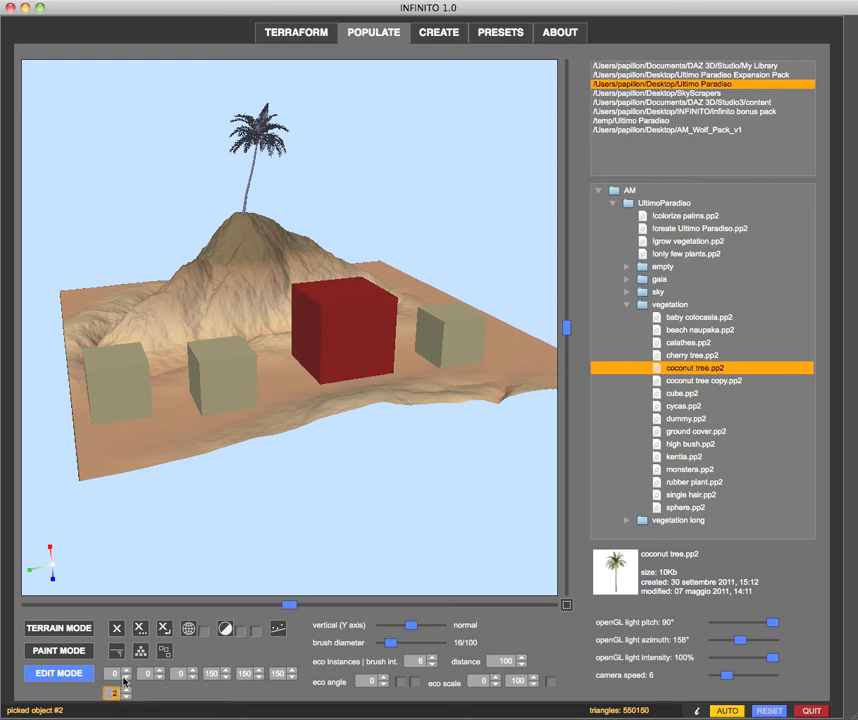
{"action": "key", "text": "Return"}
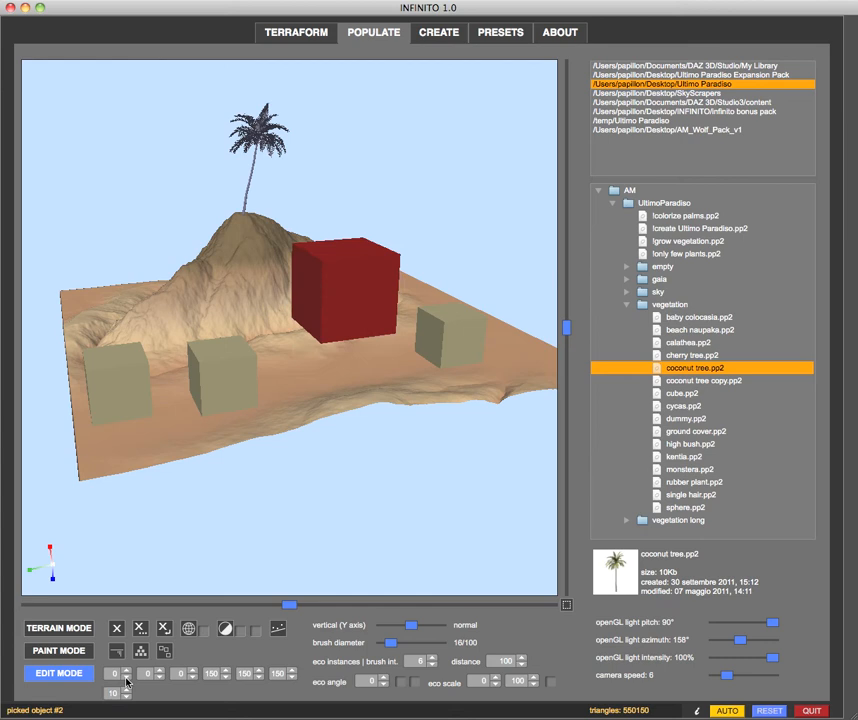
- Select the palm on the summit and set its Y offset to 30
{"action": "mouse_move", "coordinate": [332, 573]}
{"action": "left_mouse_down"}
{"action": "mouse_move", "coordinate": [329, 555]}
{"action": "mouse_move", "coordinate": [350, 561]}
{"action": "mouse_move", "coordinate": [324, 563]}
{"action": "left_mouse_up"}
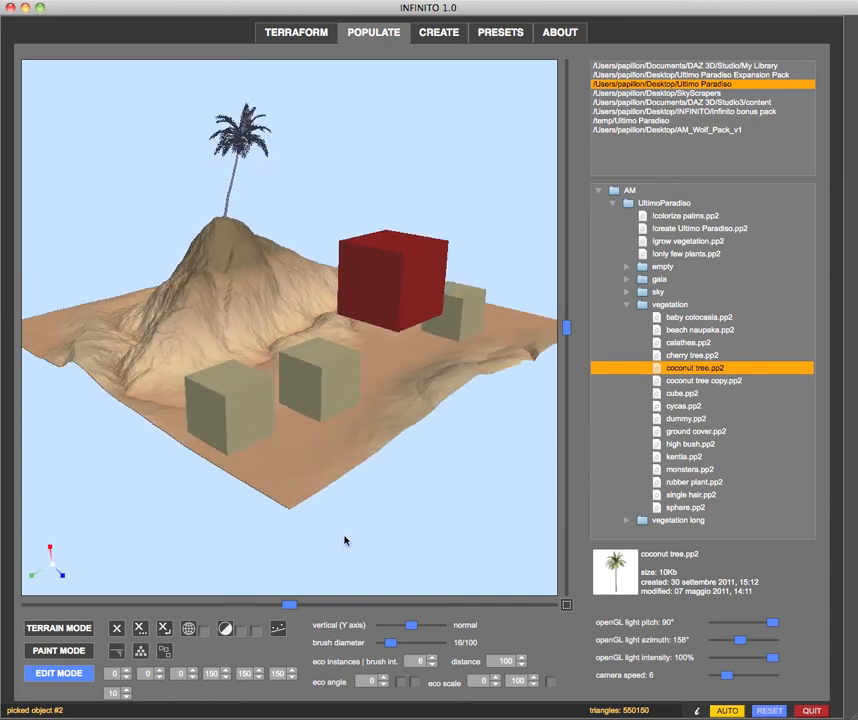
{"action": "left_click", "coordinate": [226, 221]}
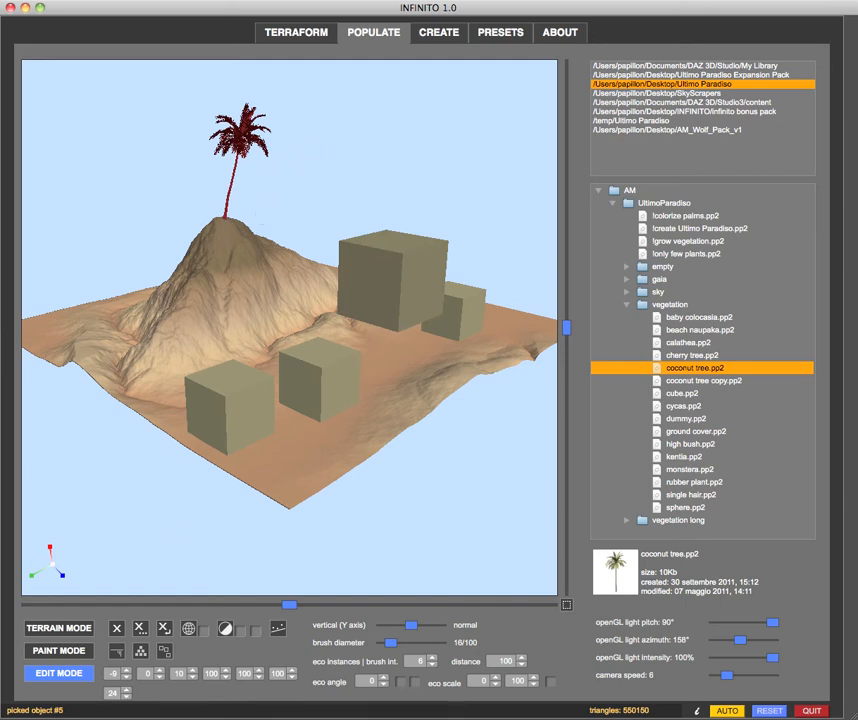
{"action": "left_click", "coordinate": [126, 691]}
{"action": "key", "text": "Return"}
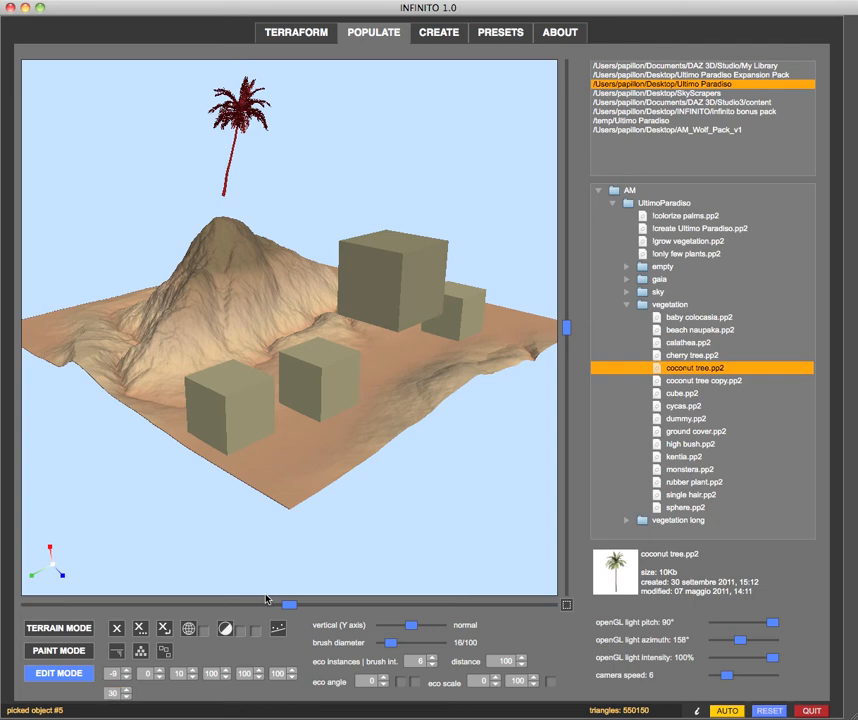
- Move the palm across the terrain toward the large cube and back onto the mountain's summit
{"action": "left_click_drag", "start_coordinate": [156, 170], "coordinate": [228, 175]}
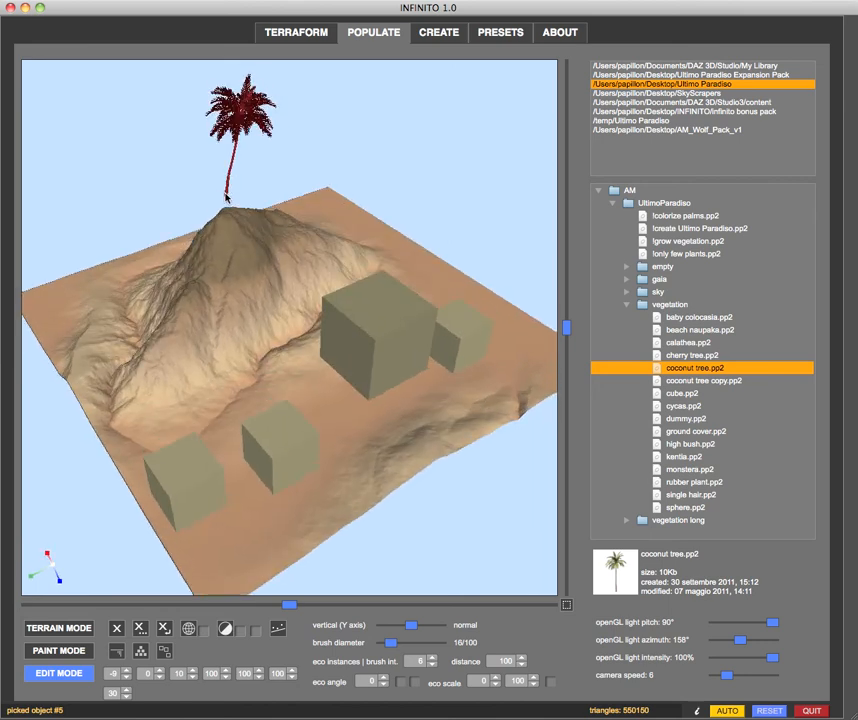
{"action": "left_click_drag", "start_coordinate": [228, 198], "coordinate": [390, 255]}
{"action": "left_click_drag", "start_coordinate": [464, 285], "coordinate": [230, 222]}
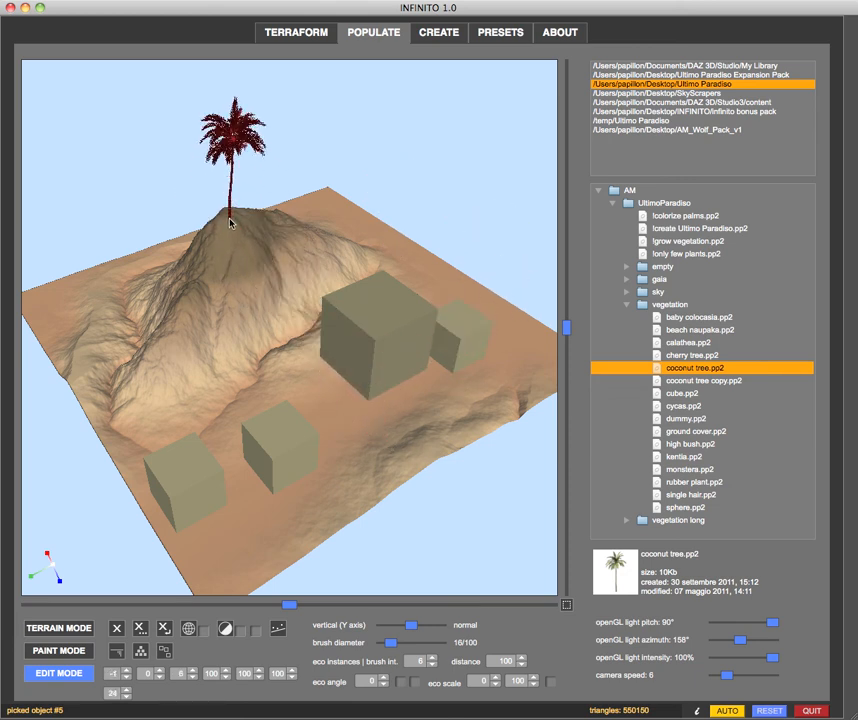
- Set the palm's Y offset to 30 and move it off the summit onto the flat terrain beyond the cubes
{"action": "left_click_drag", "start_coordinate": [196, 285], "coordinate": [199, 281]}
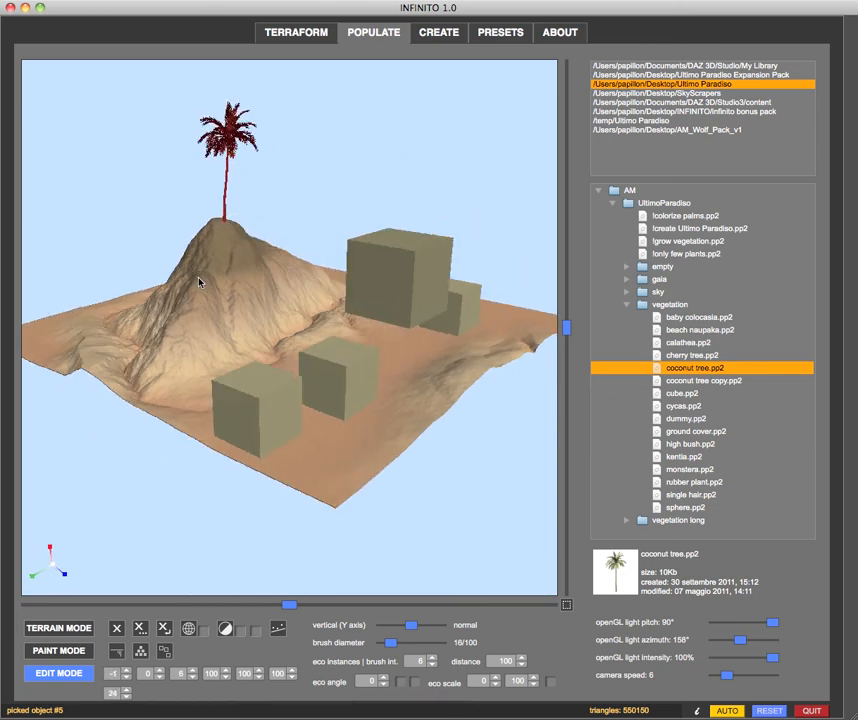
{"action": "left_click", "coordinate": [126, 690]}
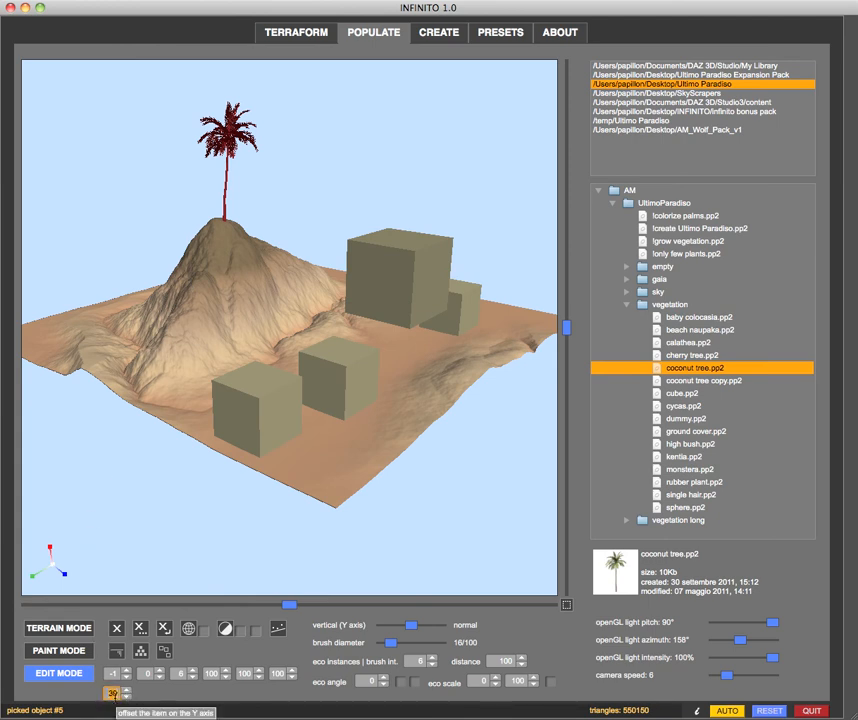
{"action": "key", "text": "Return"}
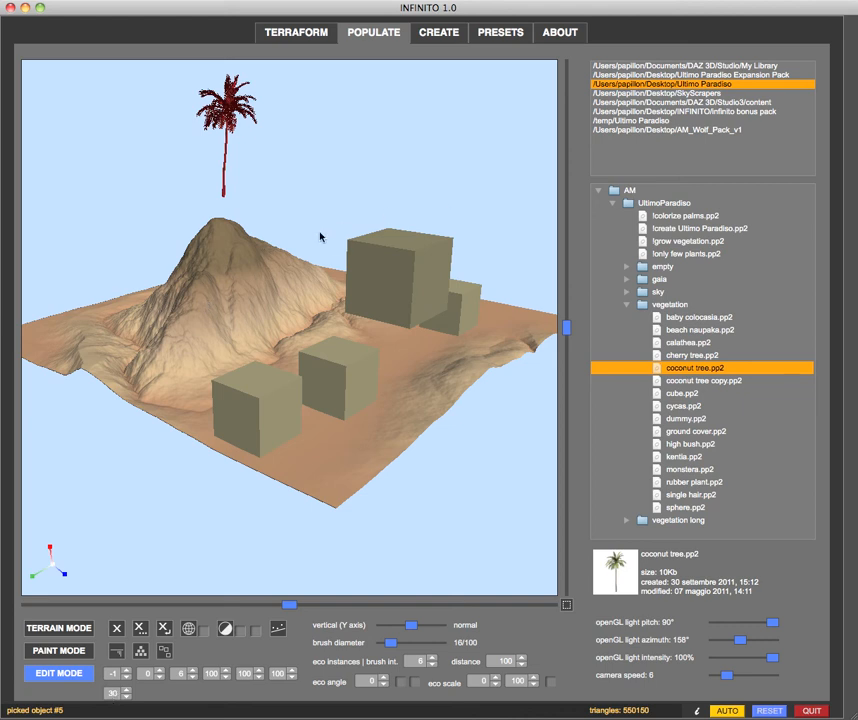
{"action": "left_click_drag", "start_coordinate": [249, 262], "coordinate": [391, 241]}
{"action": "middle_click_drag", "start_coordinate": [420, 255], "coordinate": [395, 249]}
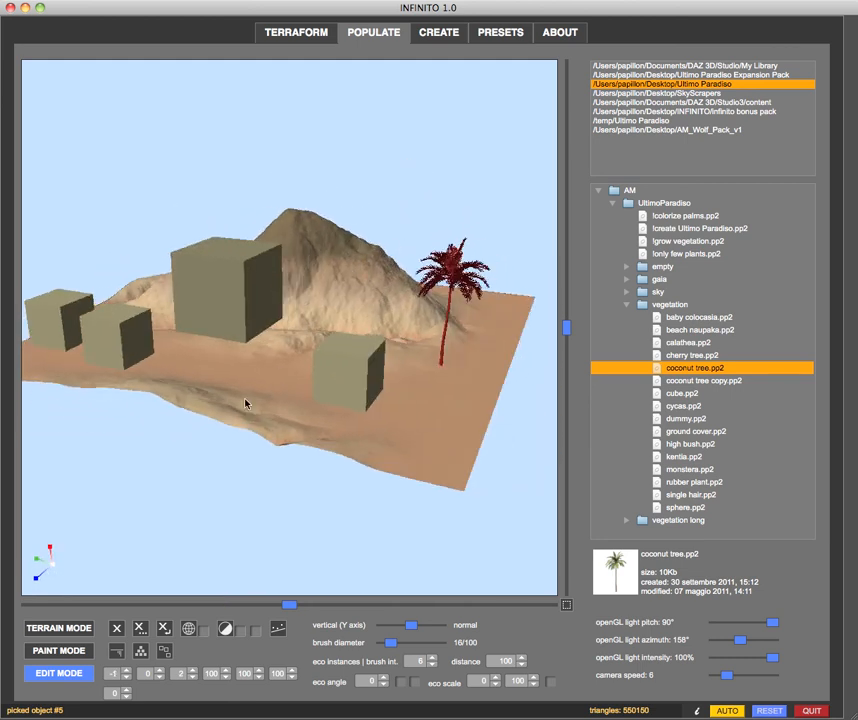
- Allow items to stack and move the small cube nearest the palm onto the large cube, ending on top of another small cube
{"action": "left_click", "coordinate": [140, 652]}
{"action": "middle_click_drag", "start_coordinate": [310, 450], "coordinate": [340, 332]}
{"action": "left_click", "coordinate": [439, 373]}
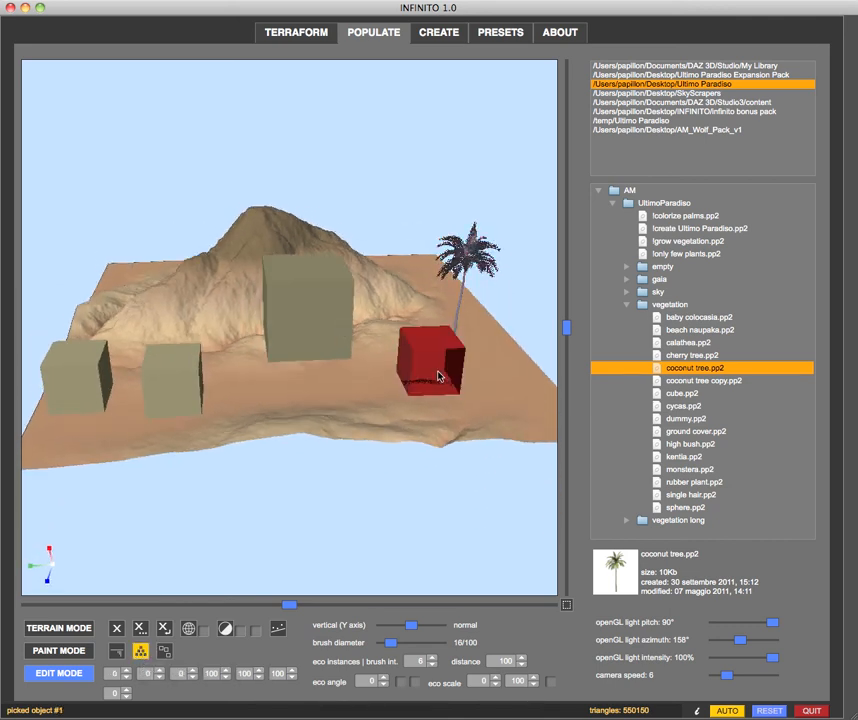
{"action": "left_click_drag", "start_coordinate": [439, 376], "coordinate": [306, 272]}
{"action": "middle_click_drag", "start_coordinate": [166, 322], "coordinate": [264, 330]}
{"action": "mouse_move", "coordinate": [394, 266]}
{"action": "left_mouse_down"}
{"action": "mouse_move", "coordinate": [364, 297]}
{"action": "mouse_move", "coordinate": [377, 329]}
{"action": "mouse_move", "coordinate": [386, 444]}
{"action": "mouse_move", "coordinate": [345, 490]}
{"action": "mouse_move", "coordinate": [387, 467]}
{"action": "mouse_move", "coordinate": [416, 430]}
{"action": "mouse_move", "coordinate": [494, 373]}
{"action": "mouse_move", "coordinate": [494, 341]}
{"action": "mouse_move", "coordinate": [258, 328]}
{"action": "mouse_move", "coordinate": [226, 306]}
{"action": "mouse_move", "coordinate": [236, 253]}
{"action": "mouse_move", "coordinate": [222, 223]}
{"action": "mouse_move", "coordinate": [197, 247]}
{"action": "mouse_move", "coordinate": [204, 302]}
{"action": "mouse_move", "coordinate": [195, 308]}
{"action": "mouse_move", "coordinate": [210, 305]}
{"action": "mouse_move", "coordinate": [199, 314]}
{"action": "mouse_move", "coordinate": [274, 335]}
{"action": "mouse_move", "coordinate": [274, 400]}
{"action": "mouse_move", "coordinate": [318, 420]}
{"action": "mouse_move", "coordinate": [338, 411]}
{"action": "left_mouse_up"}
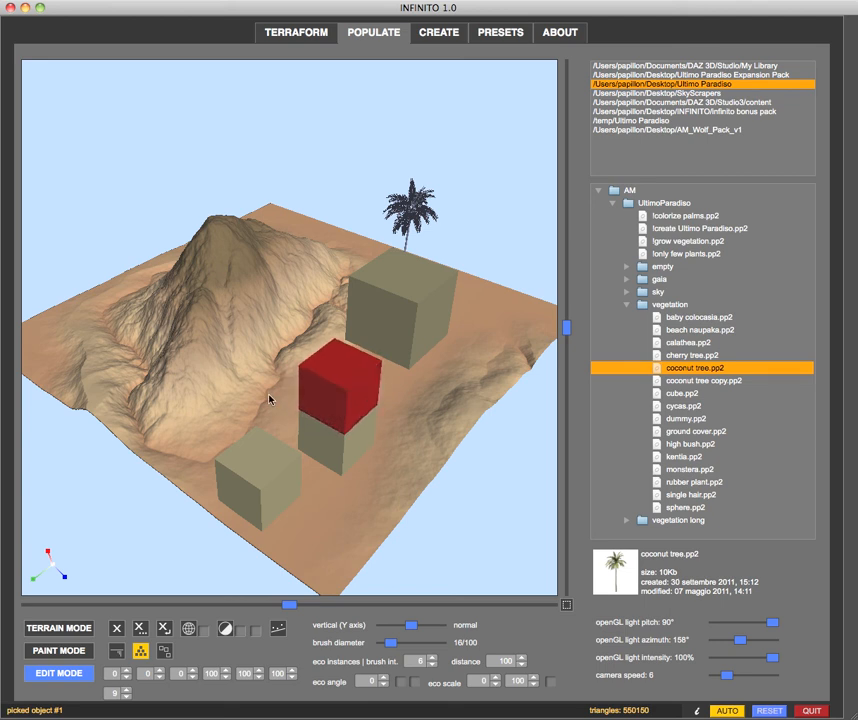
- With stacking turned off, move the large cube onto the mountain's summit
{"action": "scroll", "coordinate": [246, 383], "scroll_direction": "down", "scroll_amount": 4}
{"action": "middle_click_drag", "start_coordinate": [246, 383], "coordinate": [236, 378]}
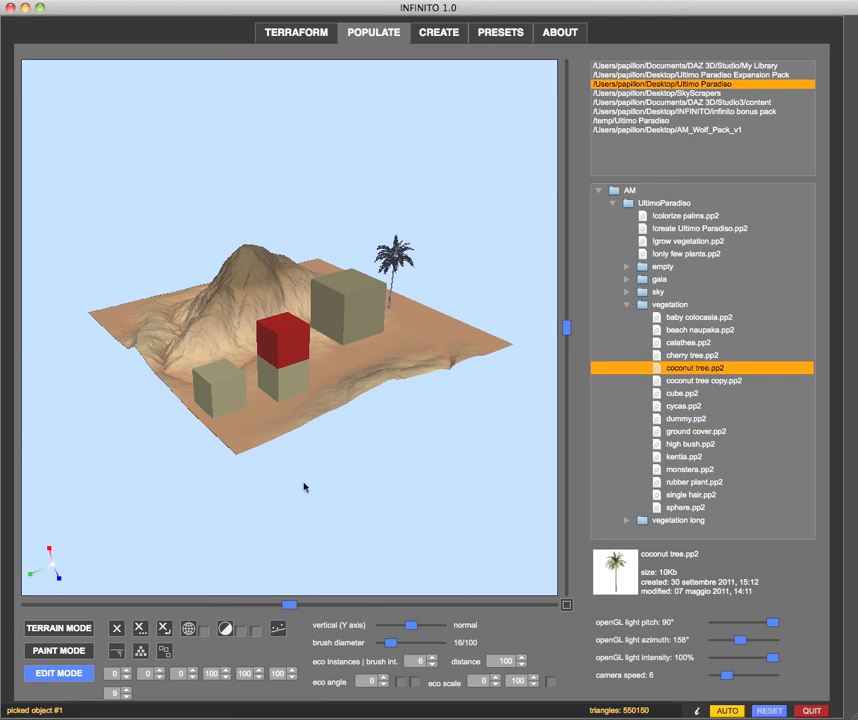
{"action": "left_click_drag", "start_coordinate": [358, 333], "coordinate": [247, 251]}
- Turn item stacking back on and select the single small cube near the terrain's front corner
{"action": "left_click", "coordinate": [141, 650]}
{"action": "left_click", "coordinate": [214, 398]}
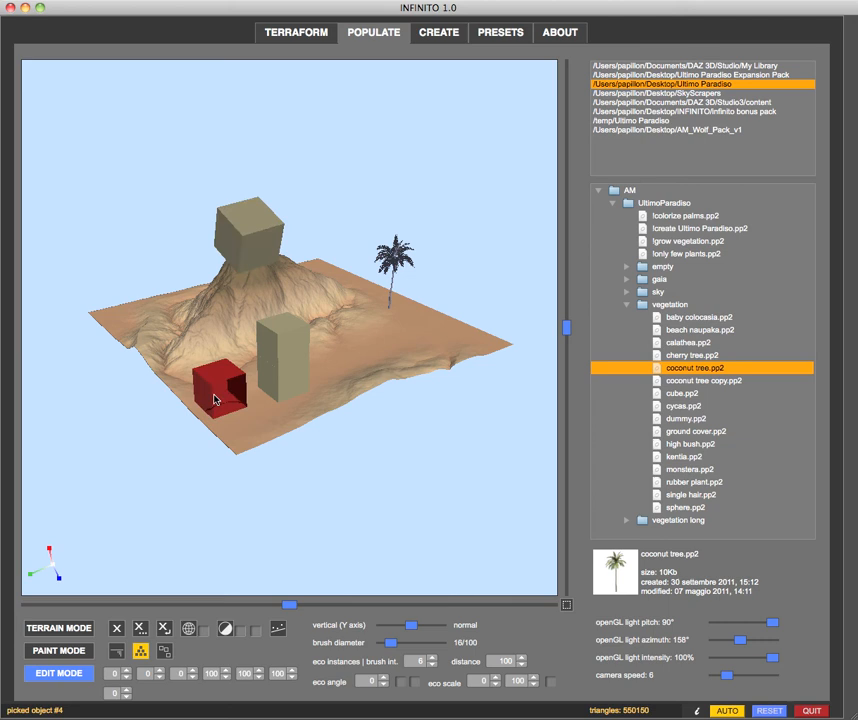